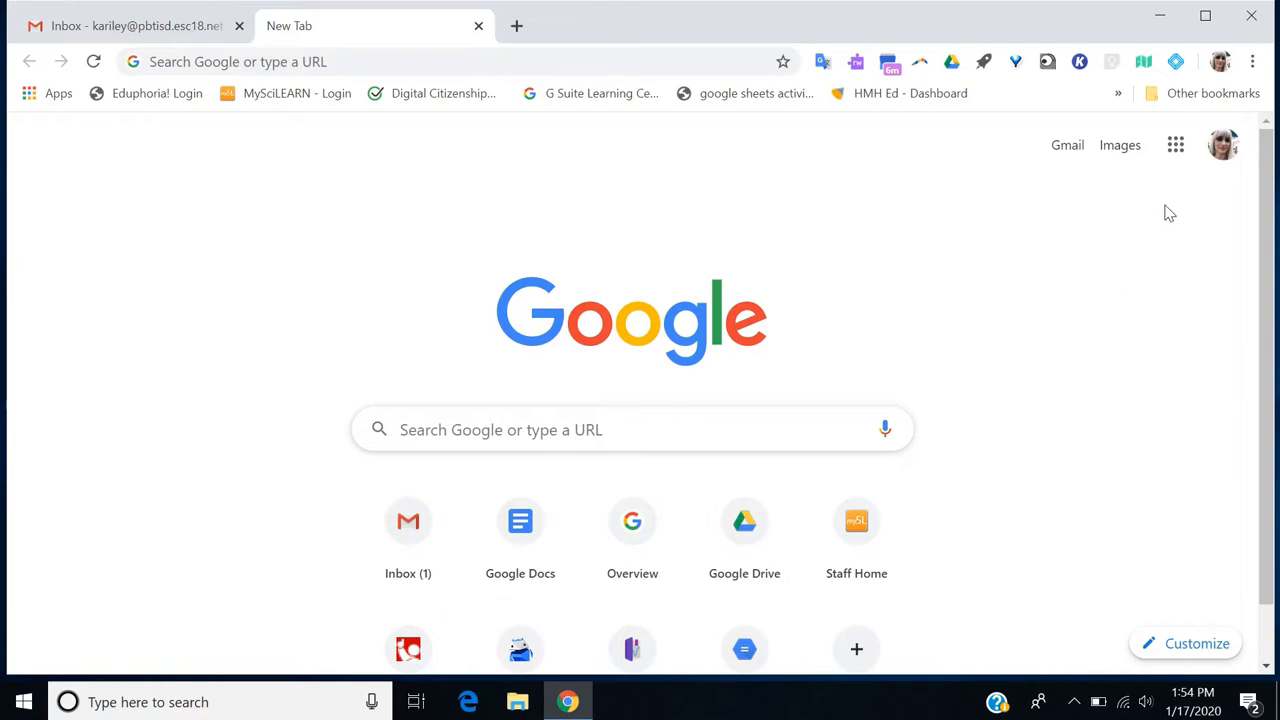
Open Google Calendar and show the morning hours of the week of January 19–25, 2020
left_click(1176, 147)
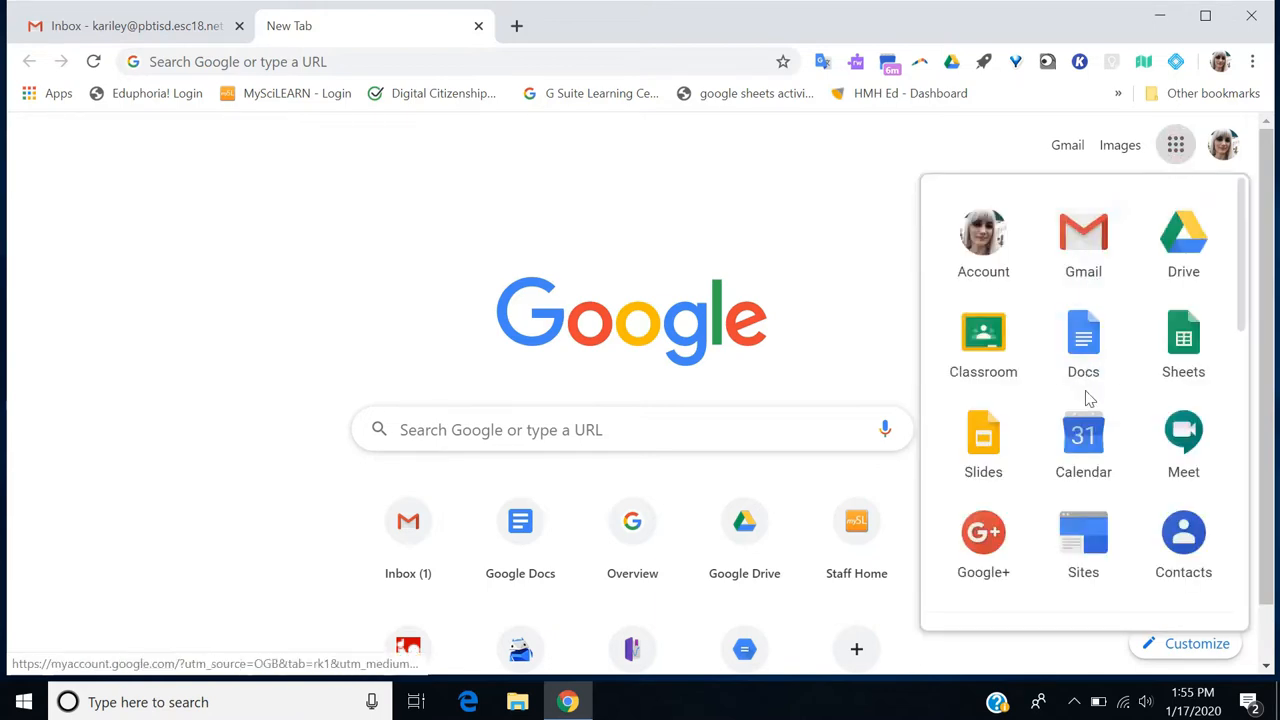
left_click(1083, 447)
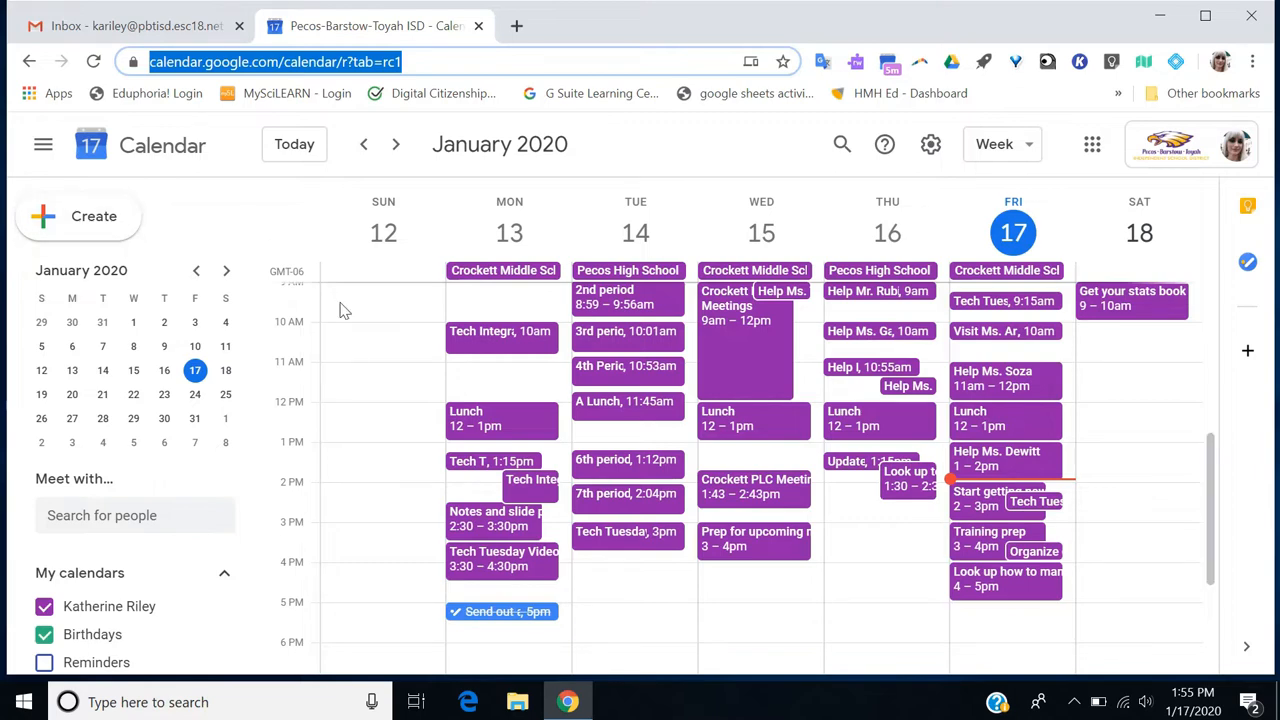
left_click(397, 147)
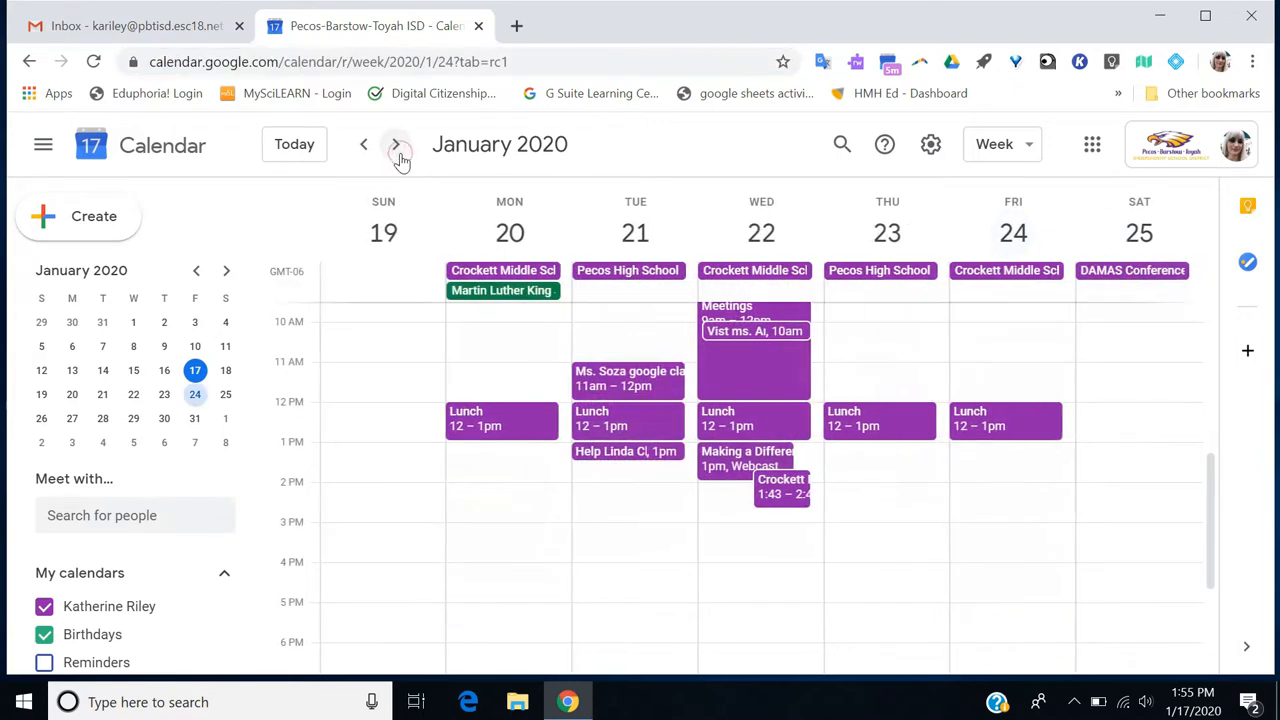
scroll(428, 363, "up", 1)
scroll(428, 363, "up", 1)
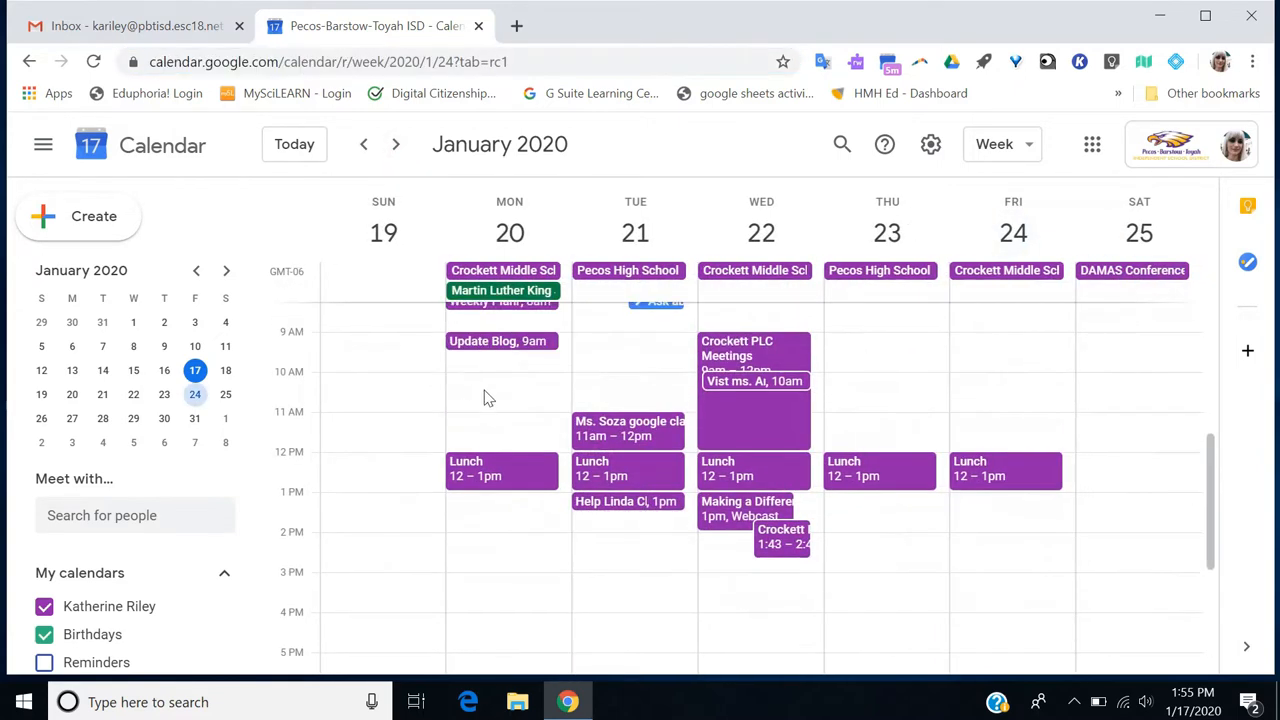
scroll(487, 398, "up", 1)
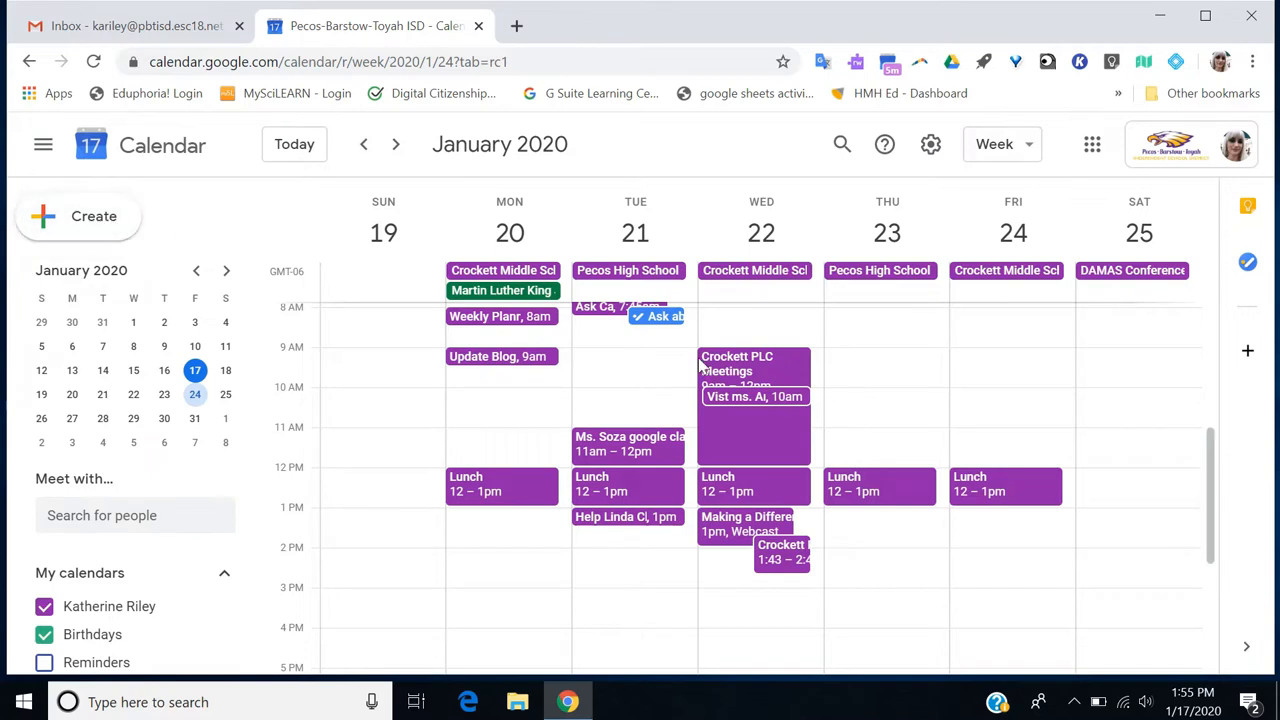
Create an event on Thursday, January 23, 2020 from 10:00am to 11:00am titled "Training meeting"
left_click(856, 398)
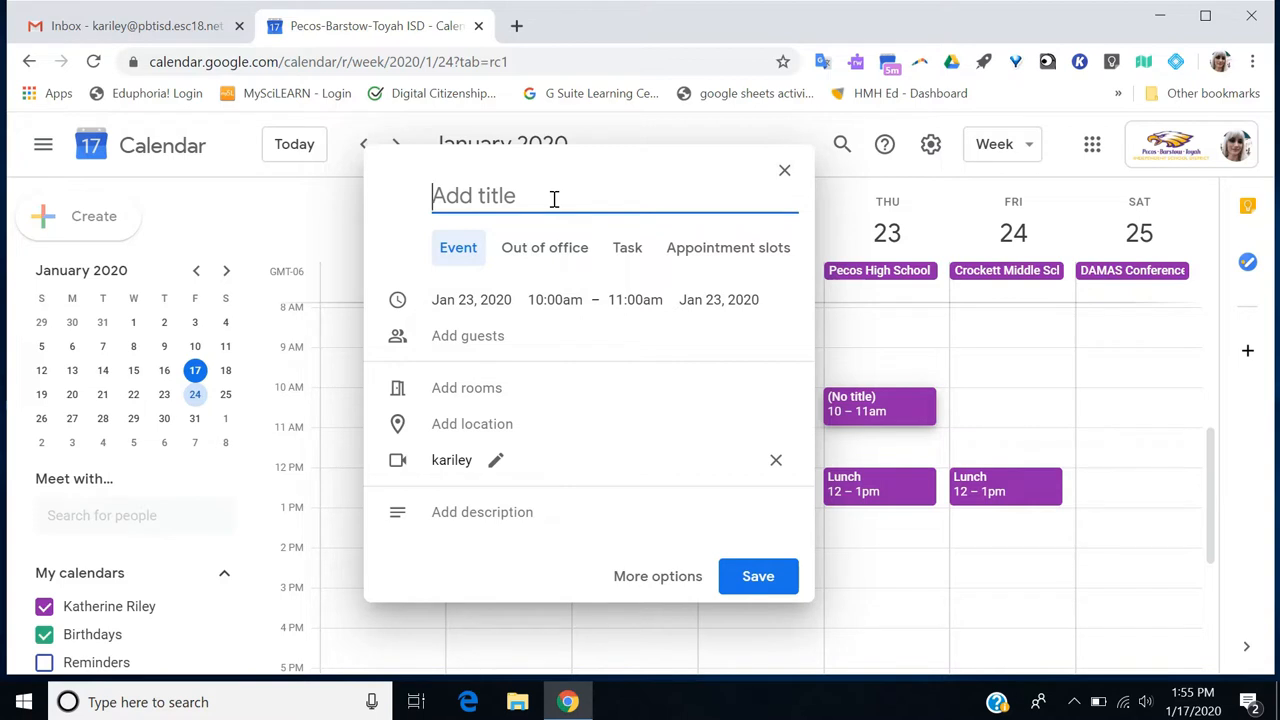
type("Trai")
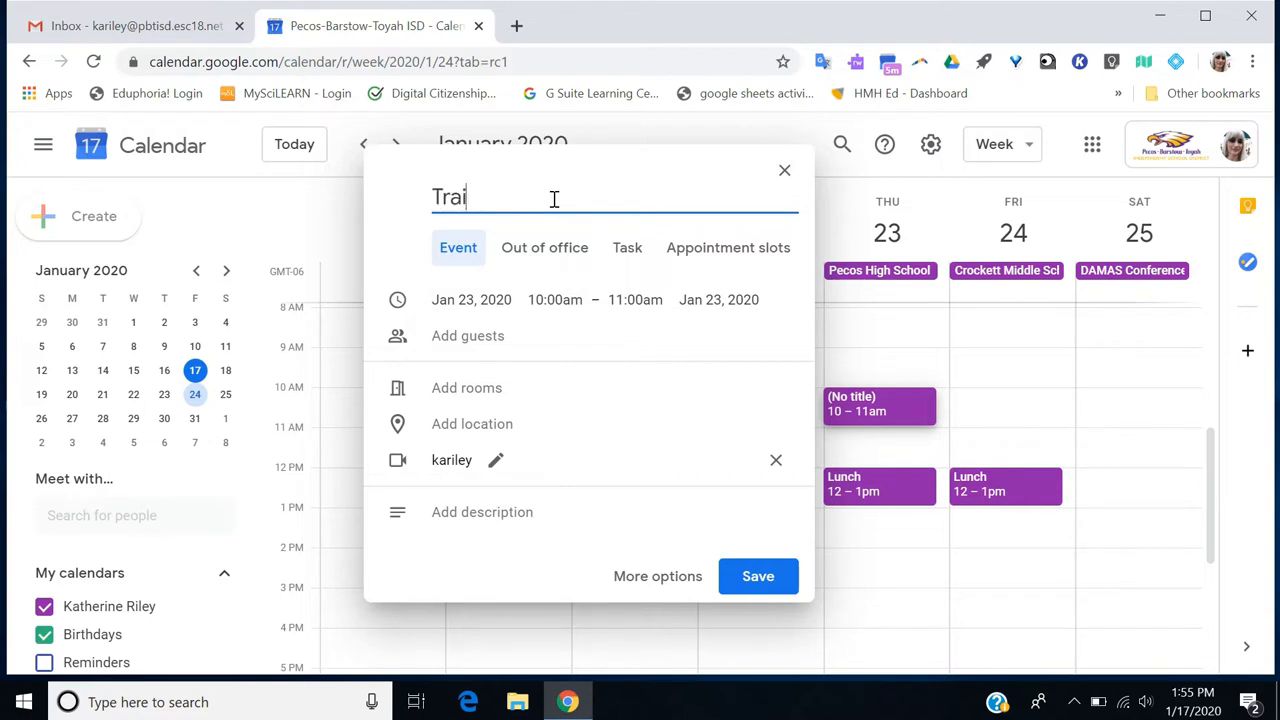
type("ning meeting")
Invite the first suggested colleague as a guest and show the guests' availability side by side
left_click(485, 342)
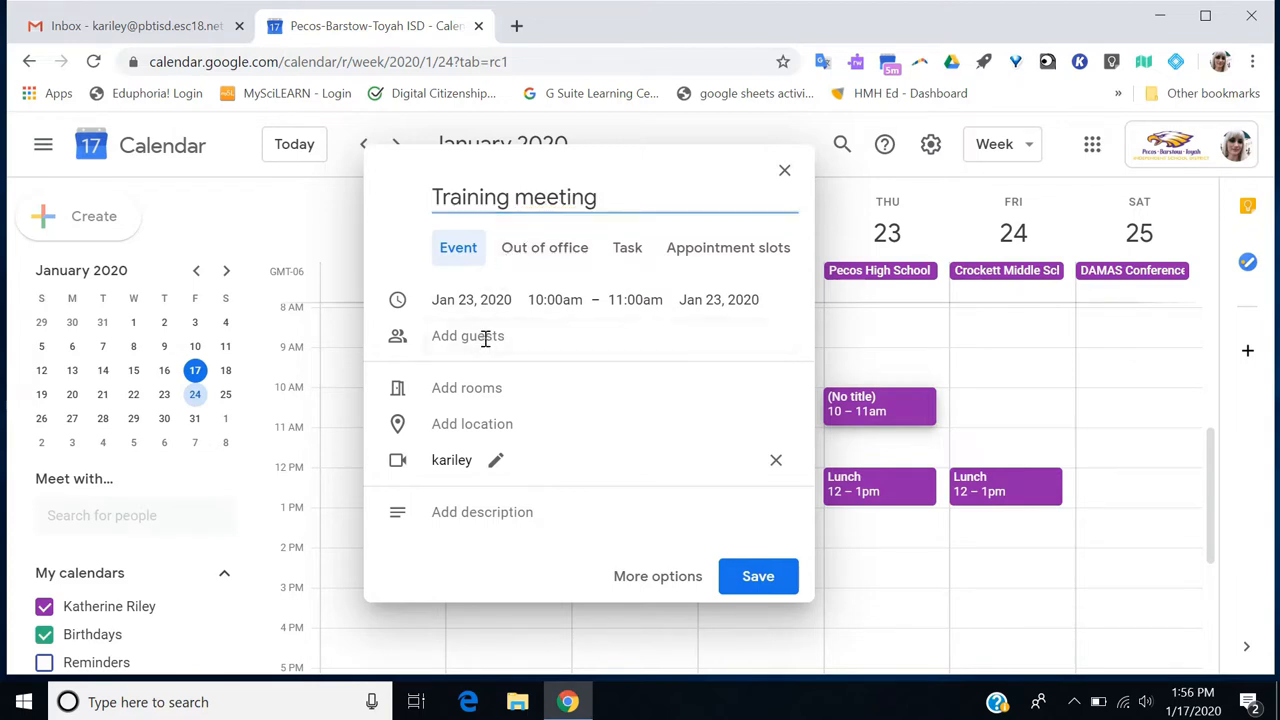
type("c")
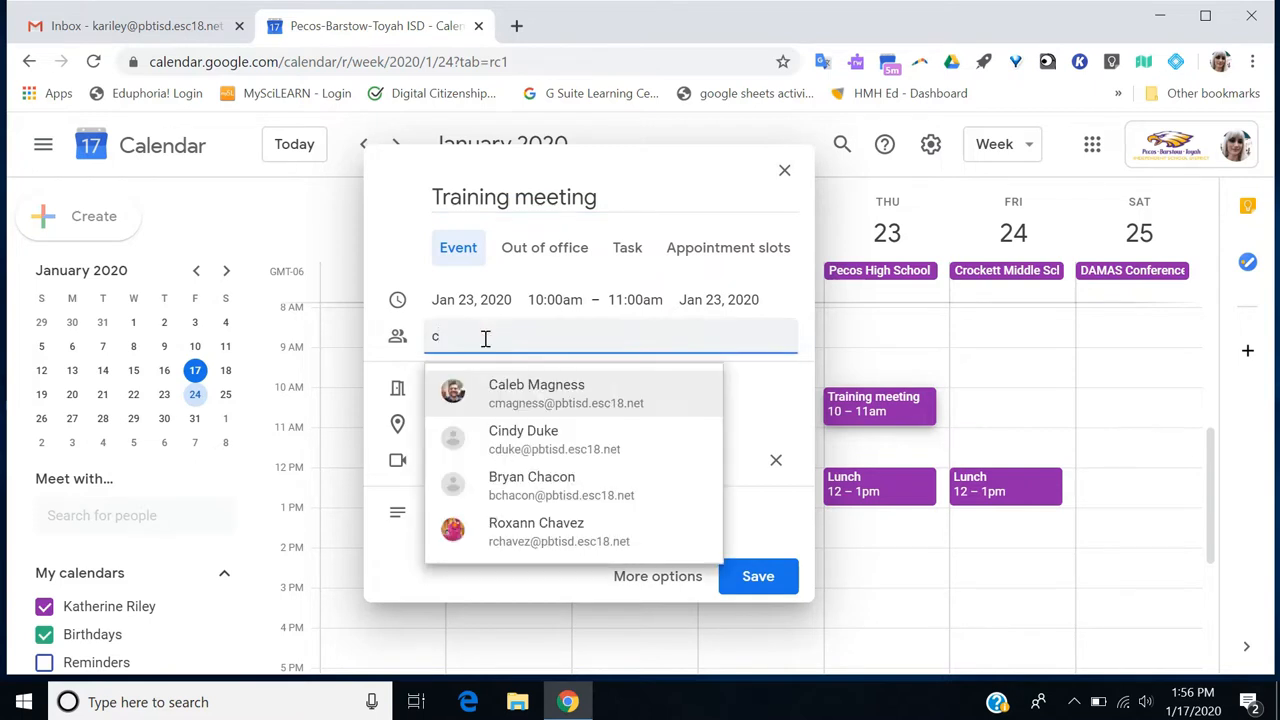
left_click(530, 393)
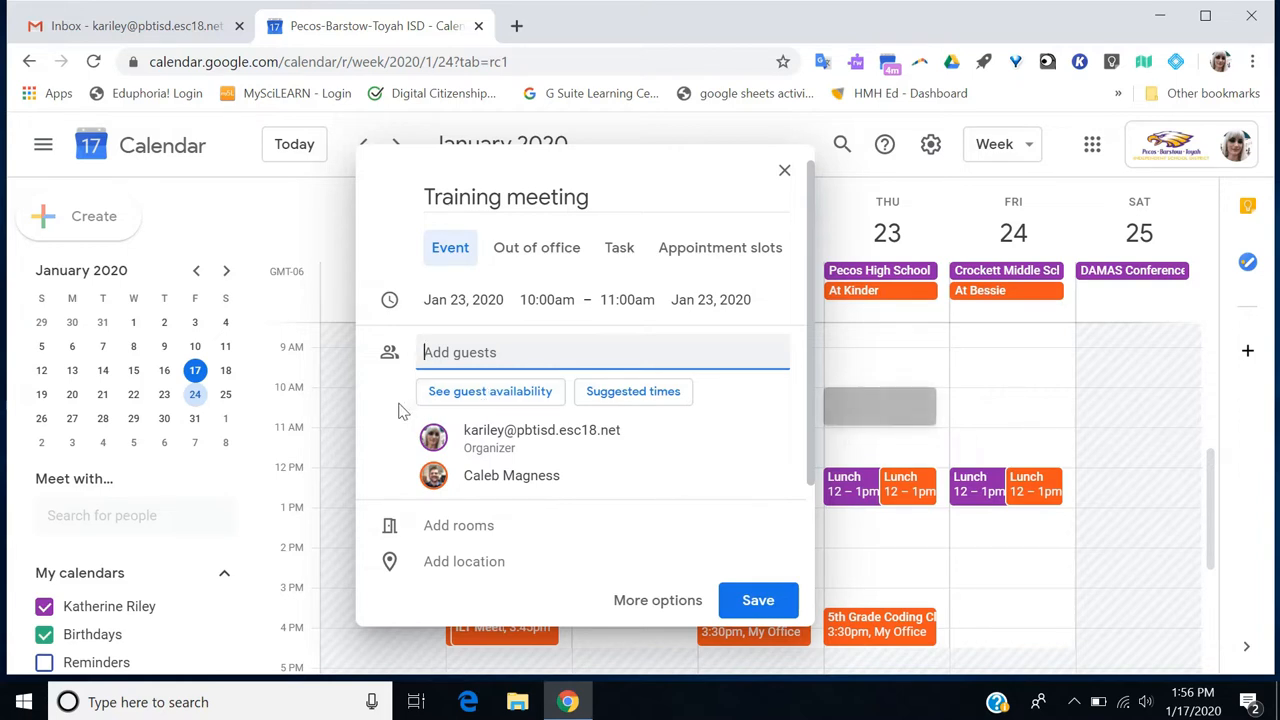
left_click(489, 391)
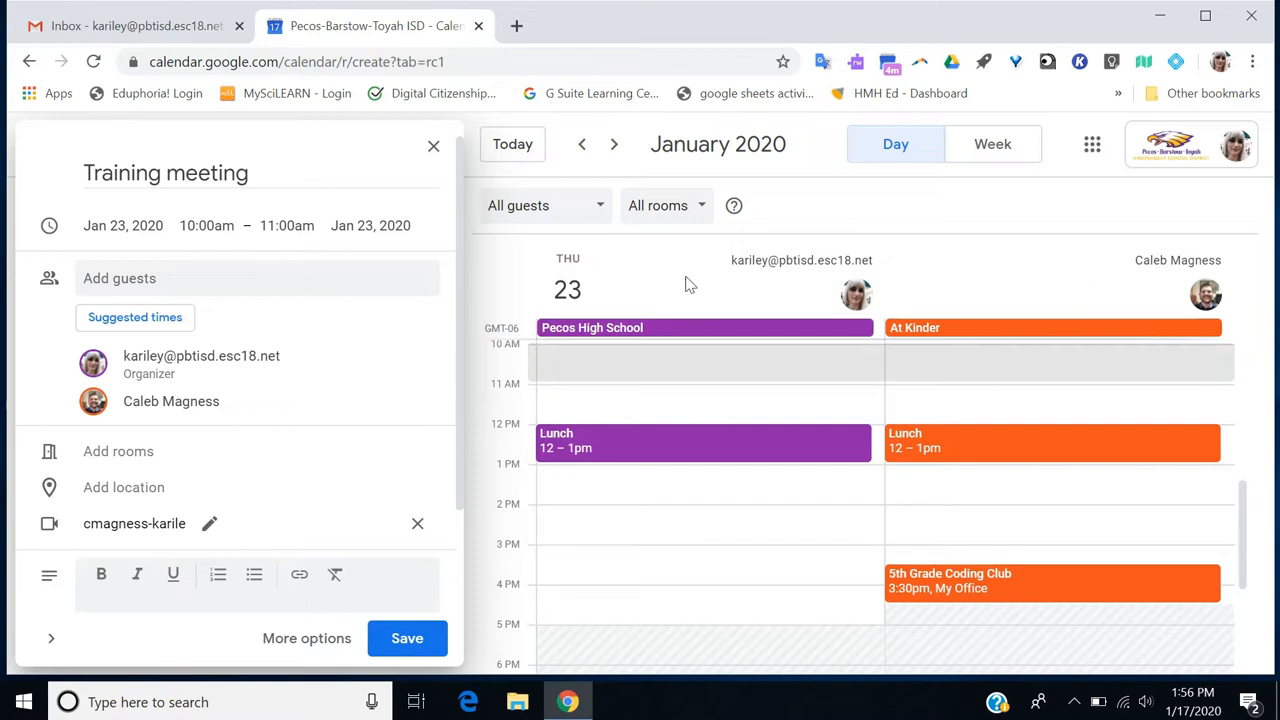
Find a second colleague by first name and add their school account as a guest
left_click(404, 272)
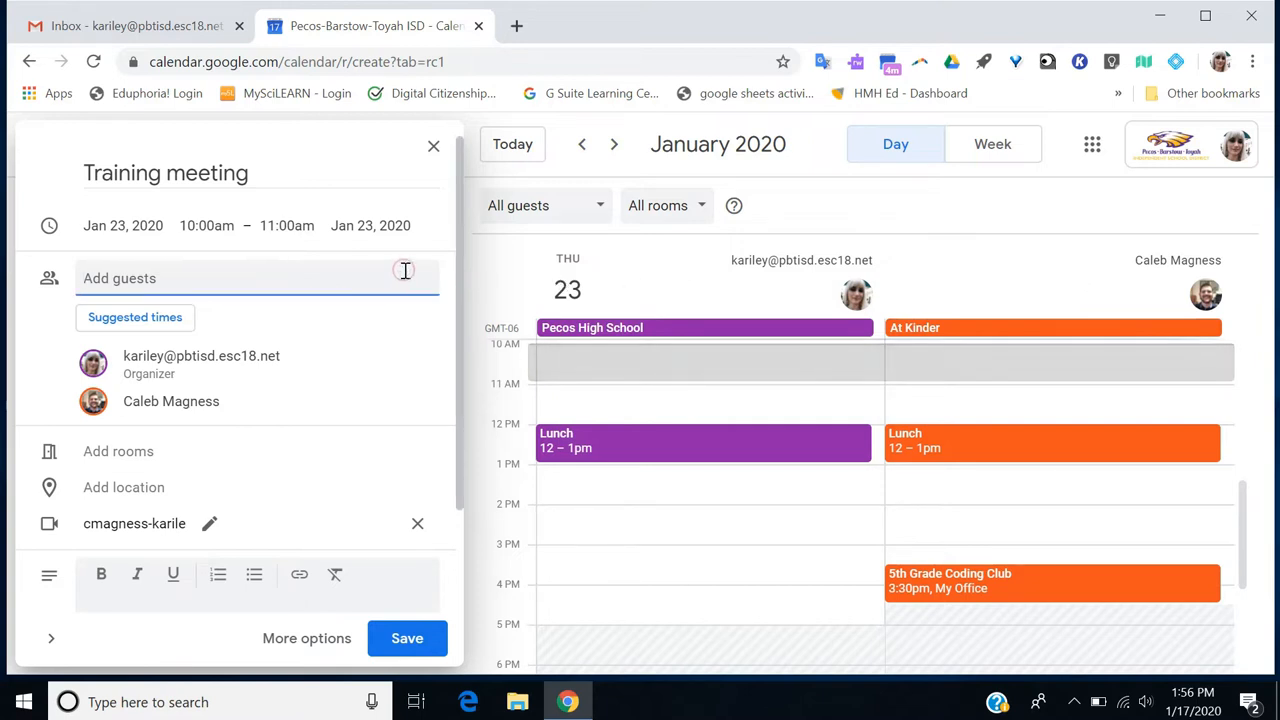
type("whit")
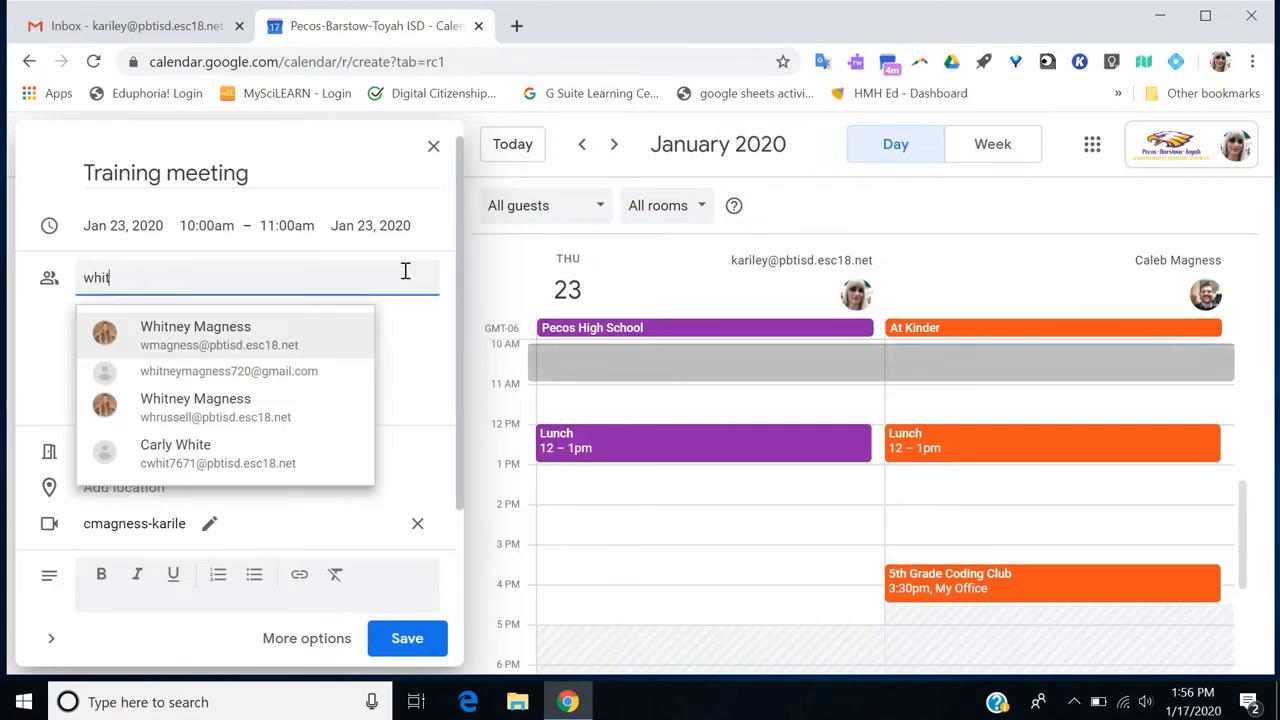
type("e")
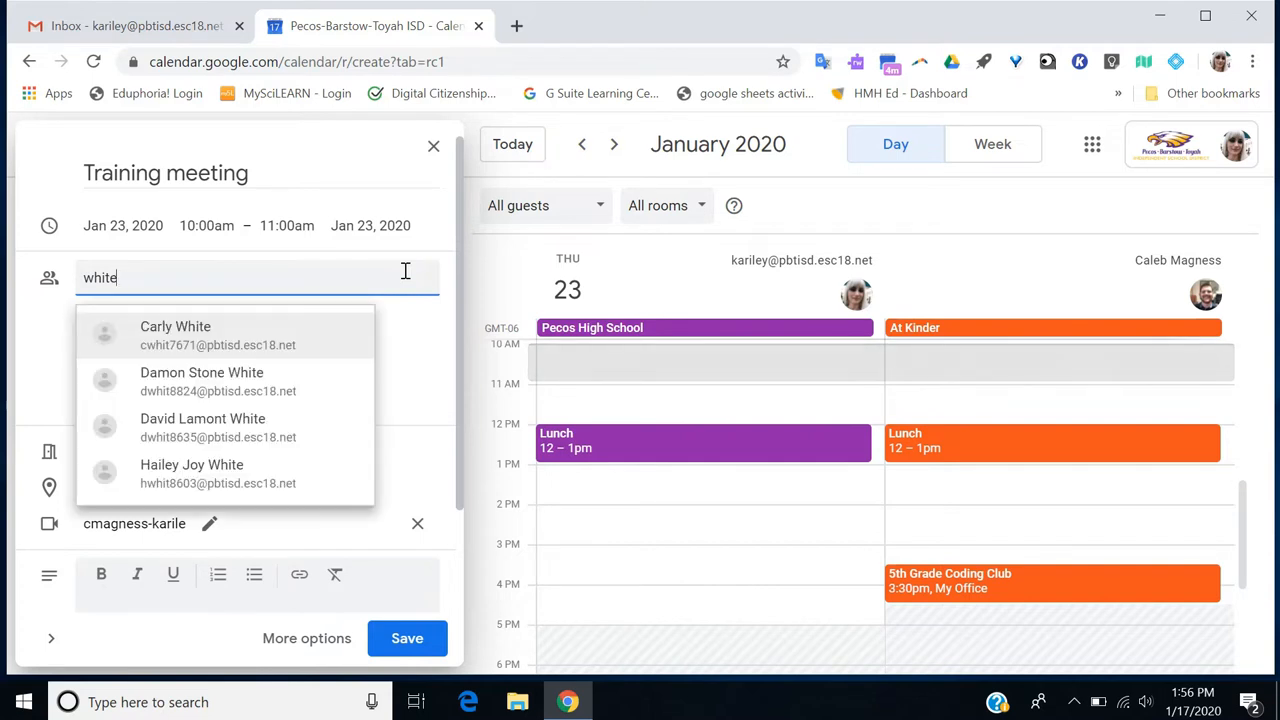
key("BackSpace")
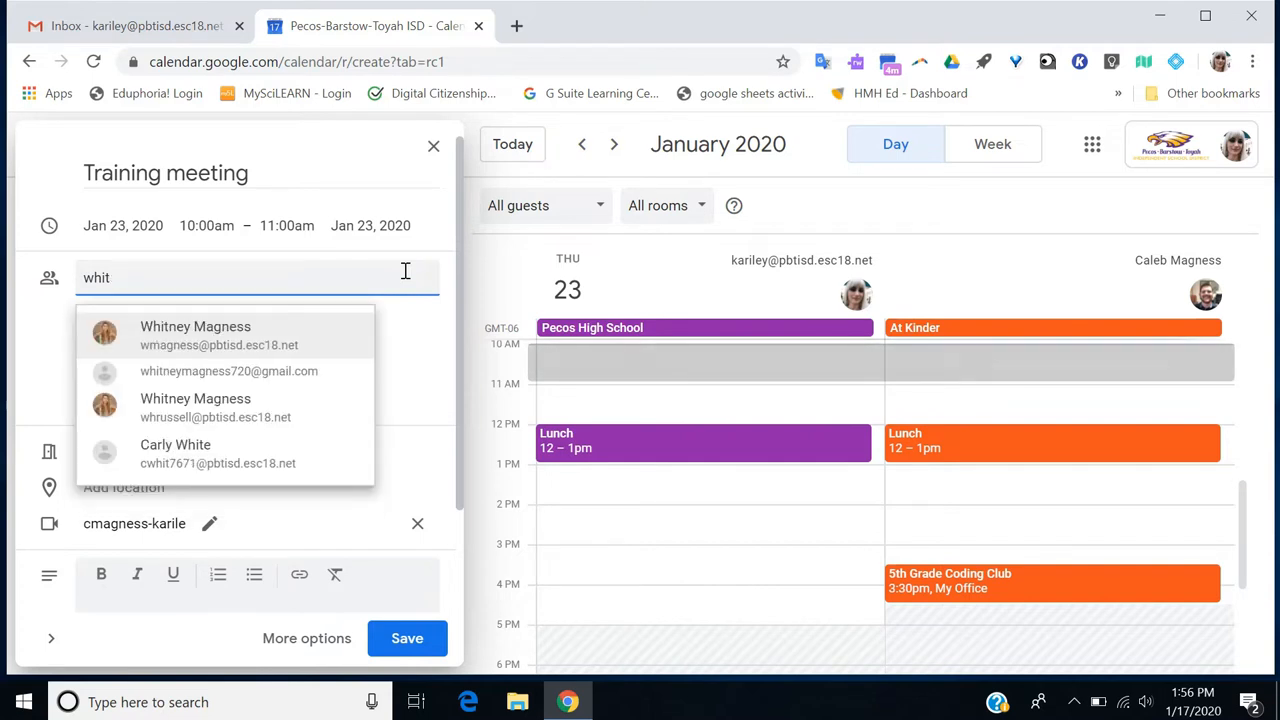
left_click(229, 333)
Compare the guests' schedules and move the meeting to the suggested time of Jan 24, 2020, 10:00am
scroll(1019, 466, "up", 1)
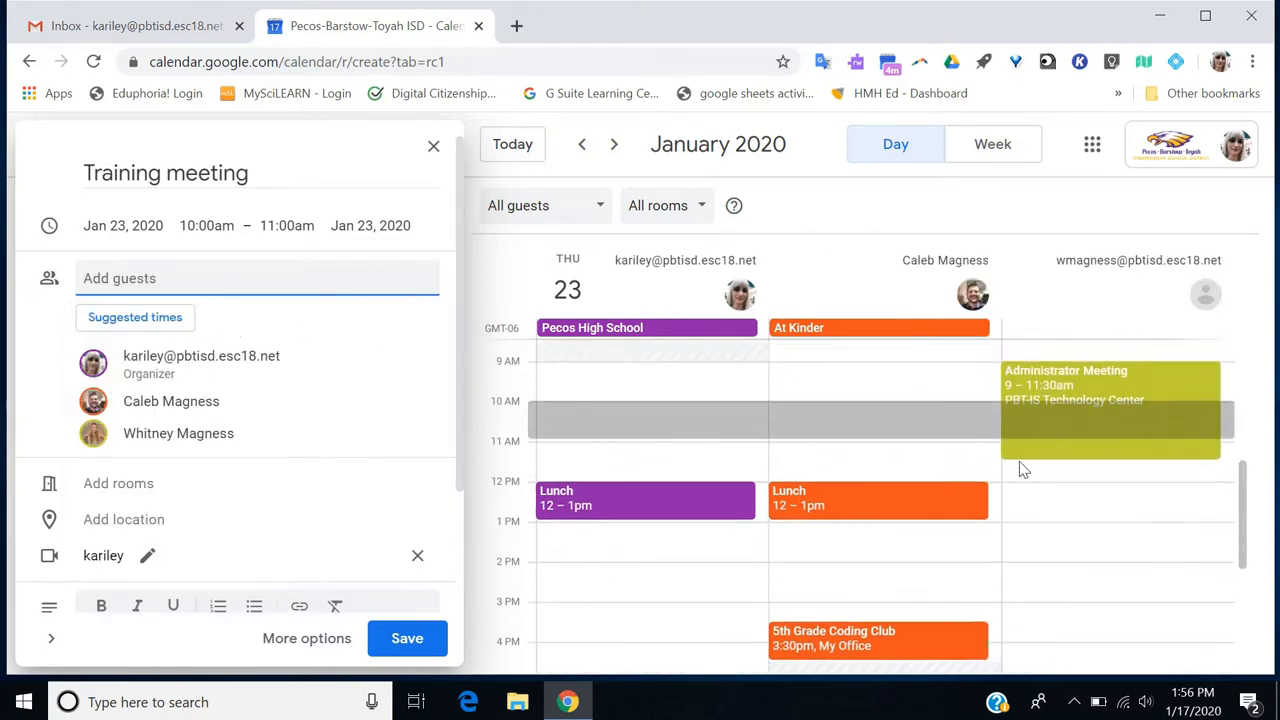
scroll(1019, 461, "up", 1)
scroll(1019, 461, "down", 1)
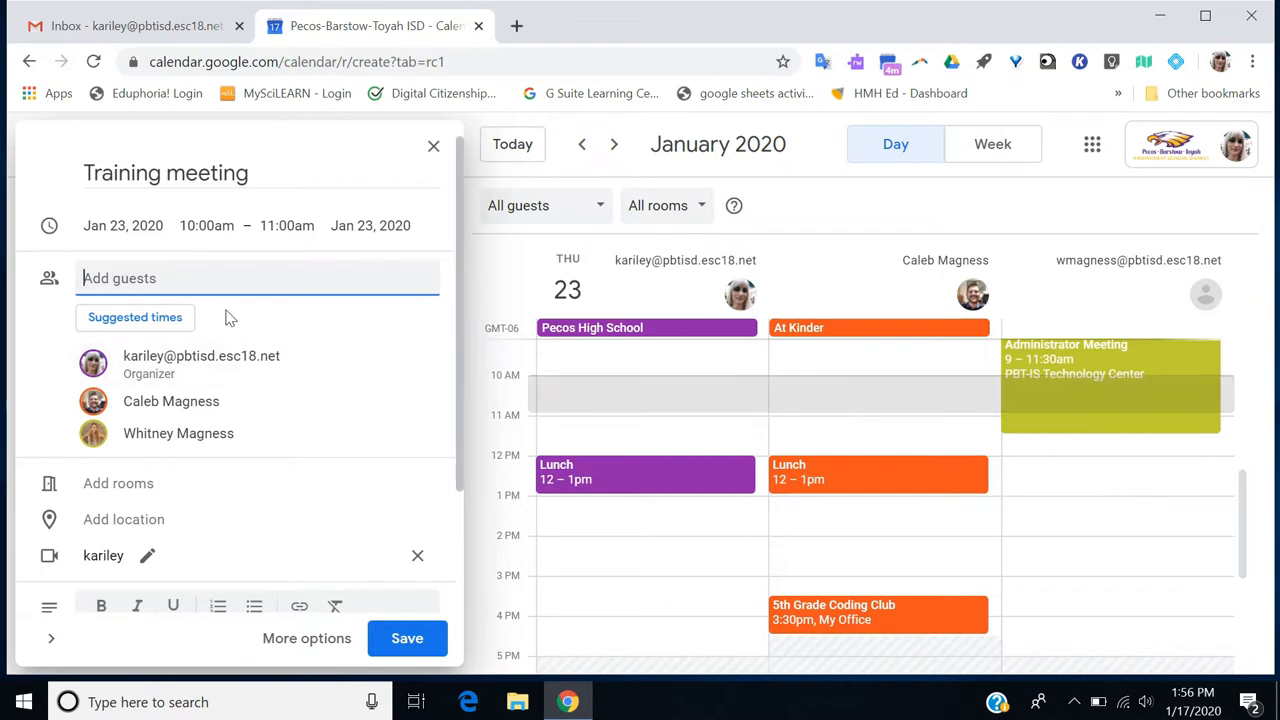
left_click(142, 330)
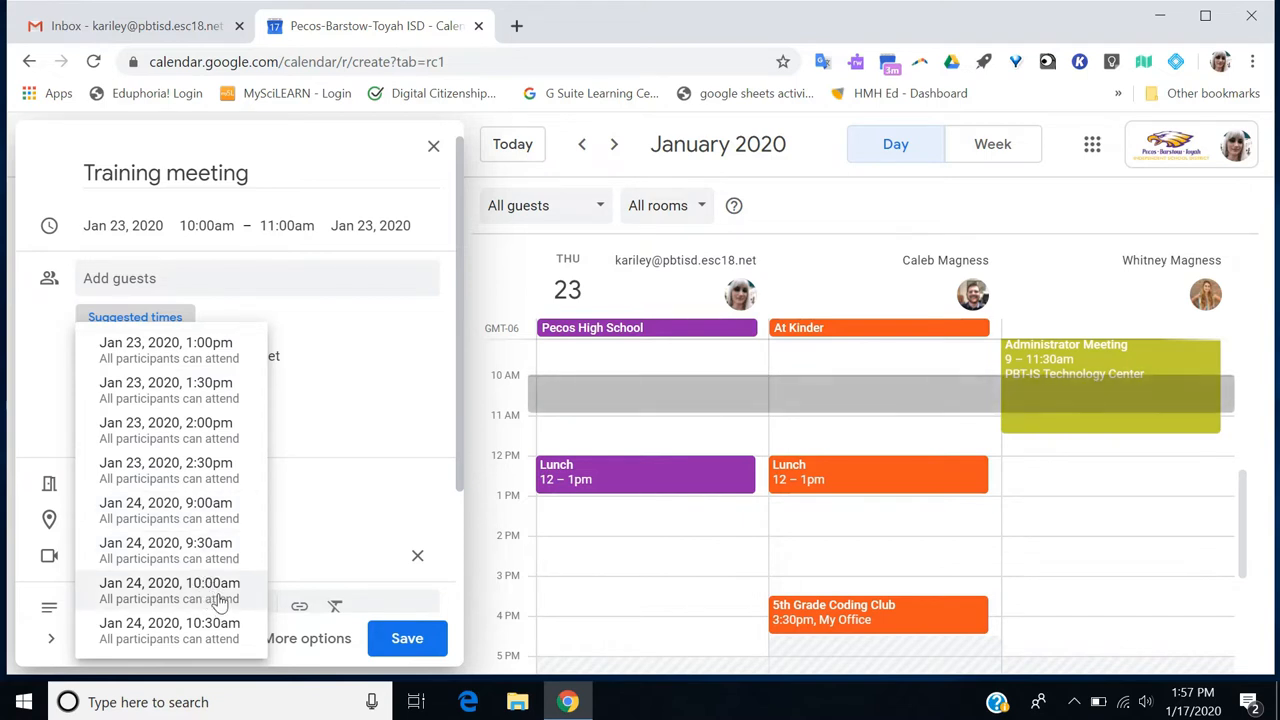
left_click(220, 598)
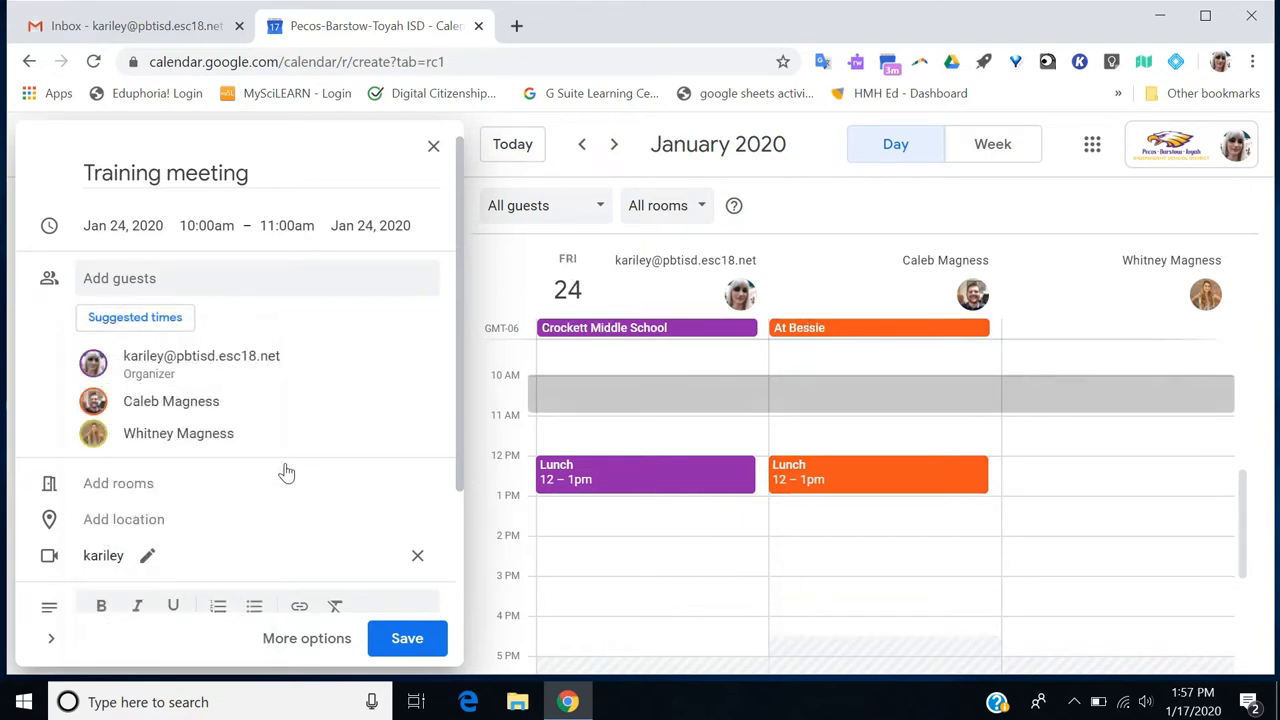
Book the Technology Center Conference Room for the meeting, check its schedule and return to the event details
scroll(274, 551, "down", 1)
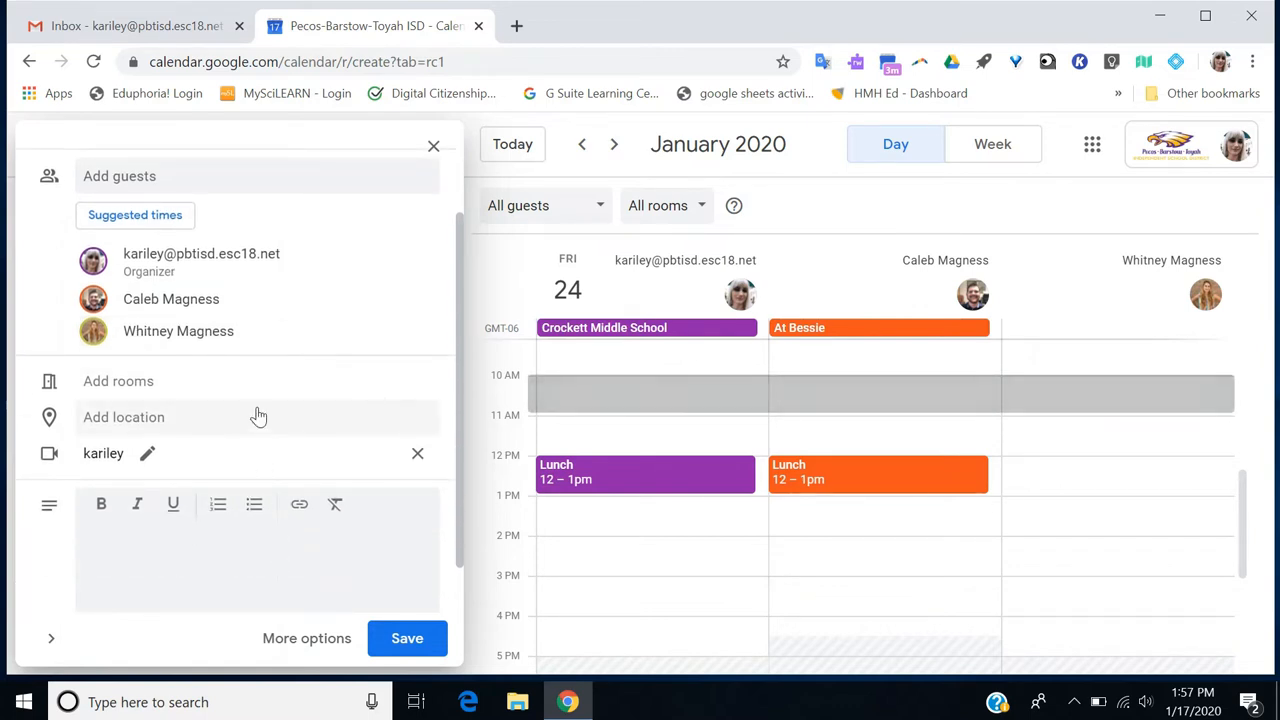
left_click(164, 390)
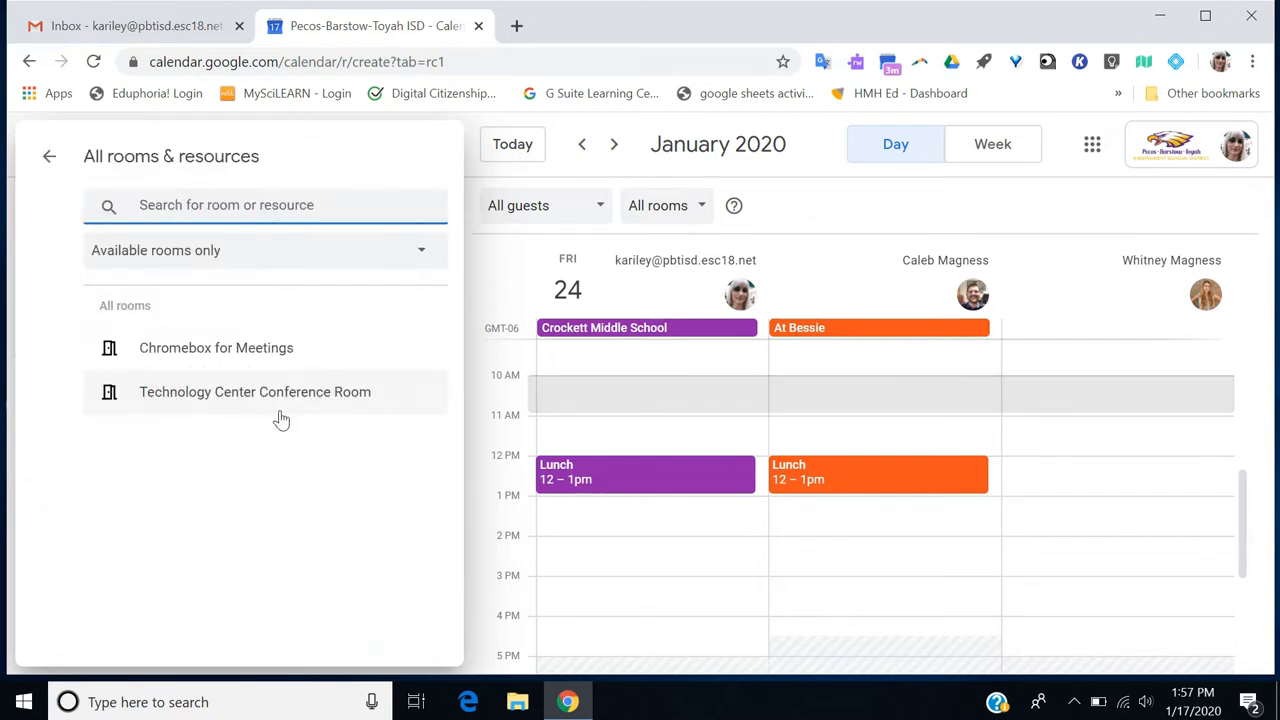
left_click(210, 396)
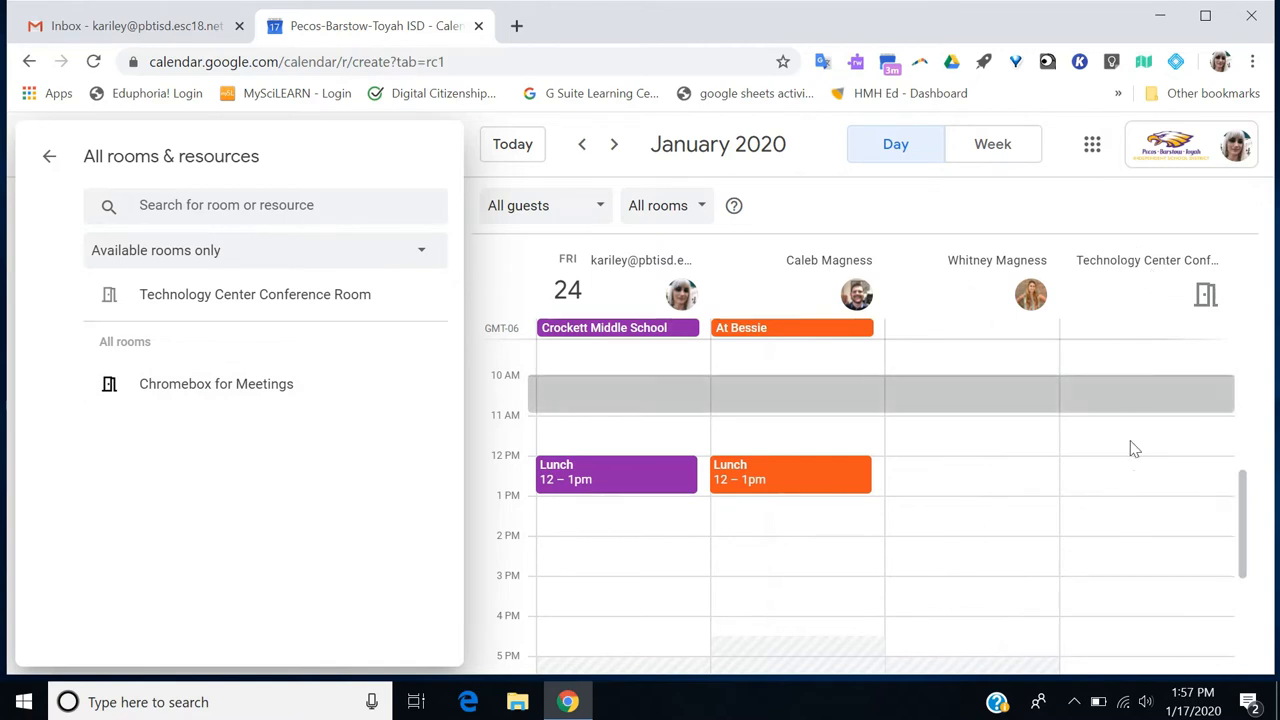
scroll(1120, 403, "up", 2)
scroll(1120, 403, "down", 3)
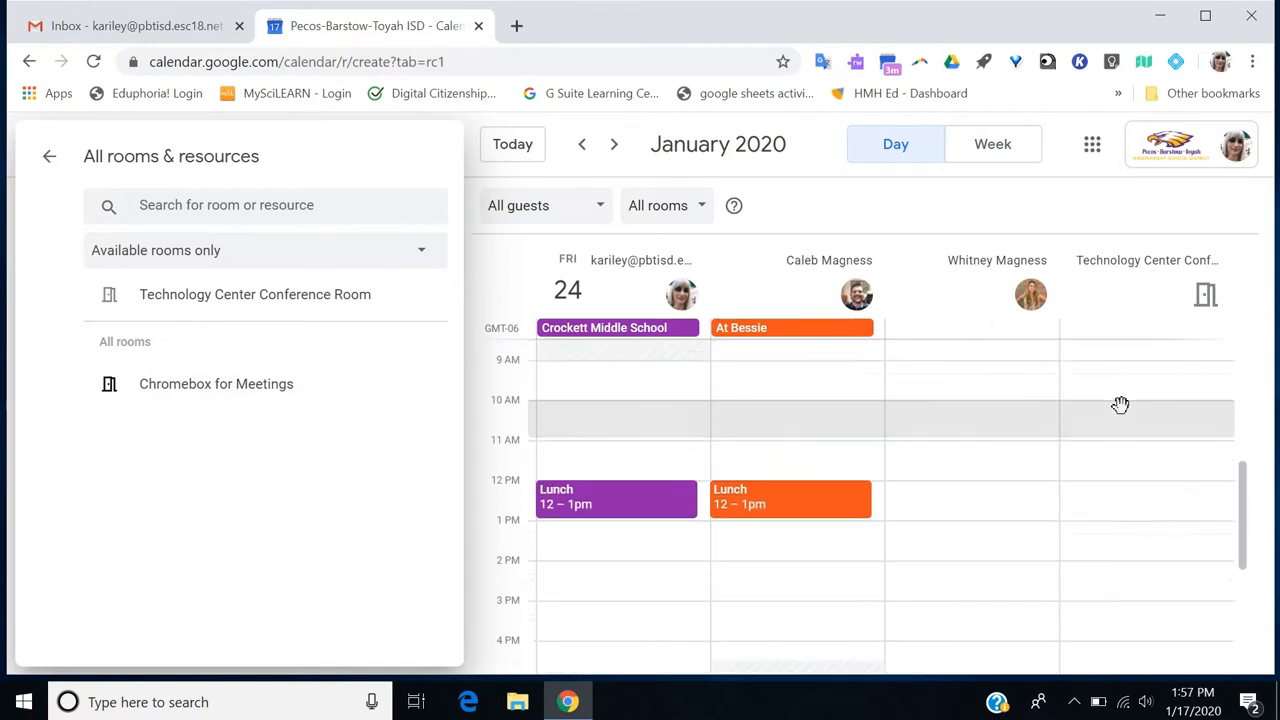
scroll(1120, 404, "up", 1)
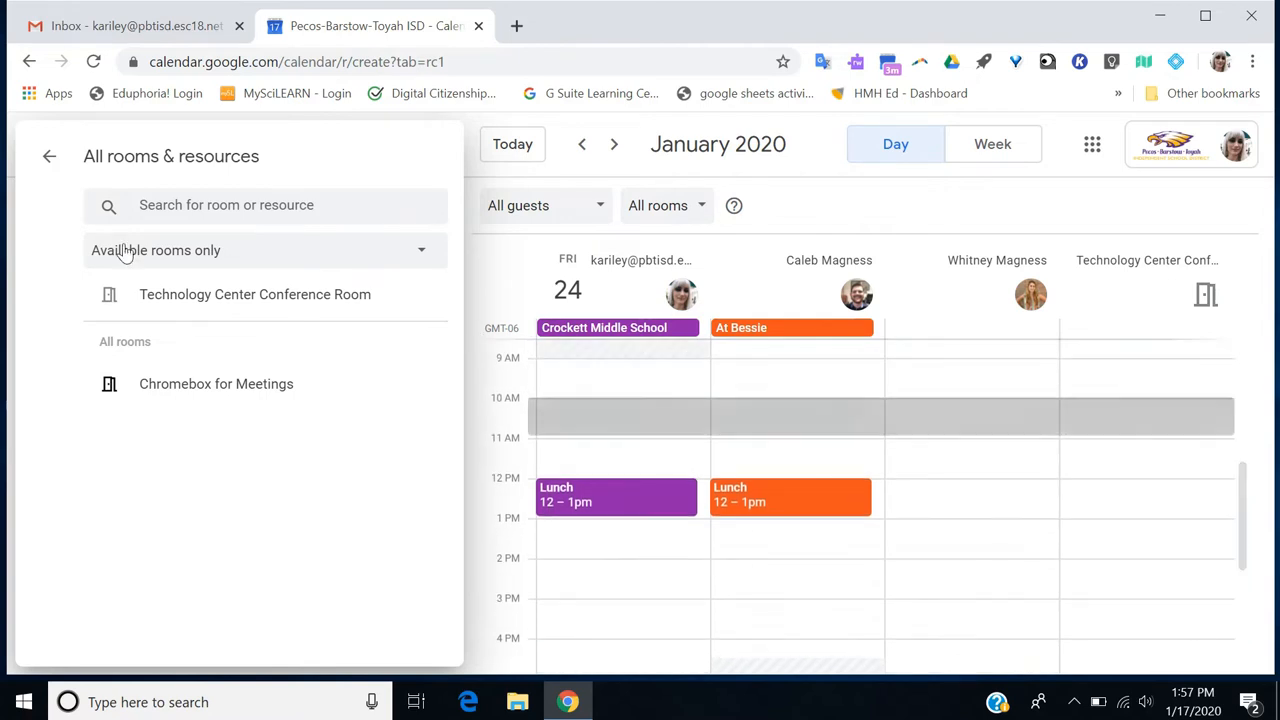
left_click(52, 162)
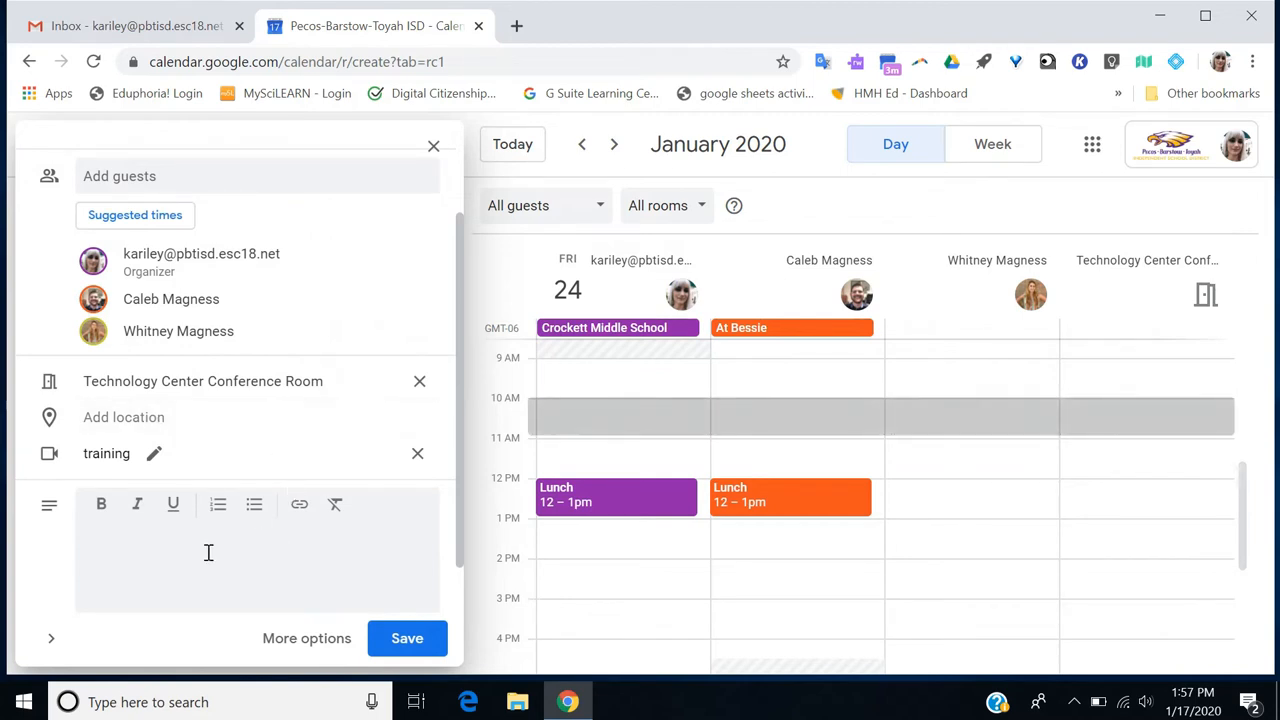
Enter the description "Welcome to the meeting" and, on a second line, "please bring a chromebook"
scroll(208, 552, "down", 1)
scroll(208, 552, "down", 1)
left_click(208, 497)
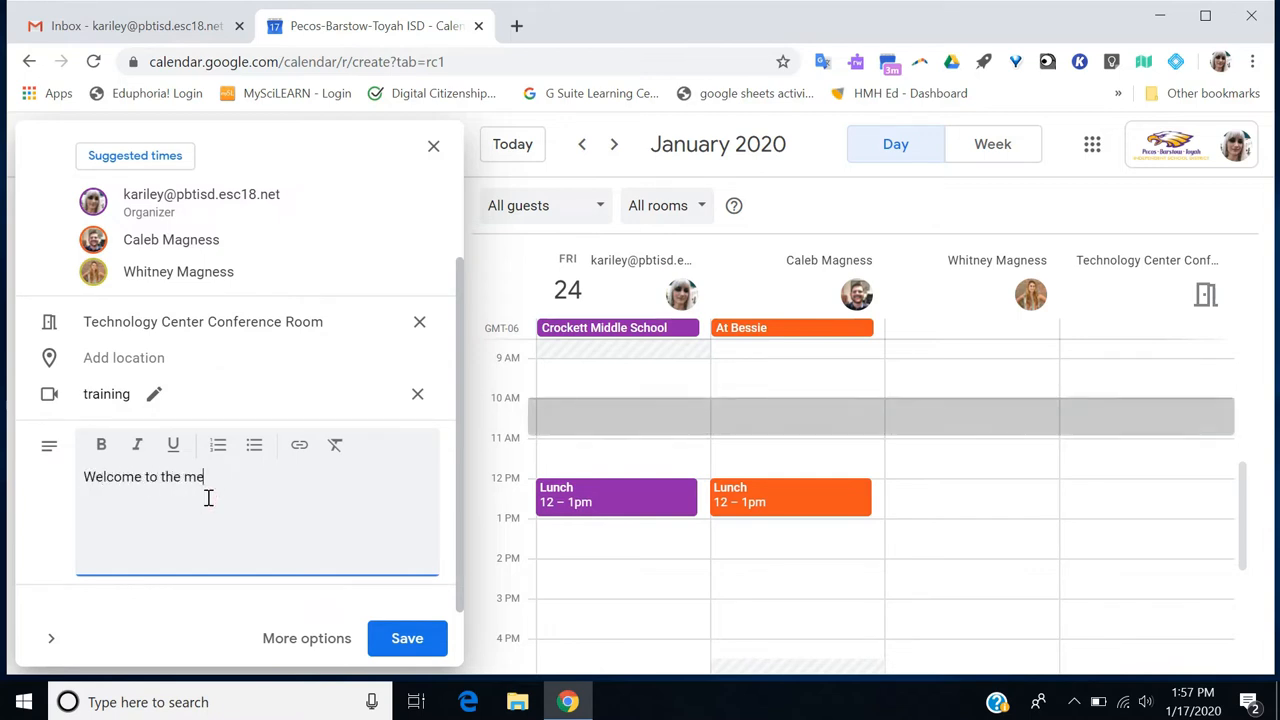
type("Welcome to the meeting ")
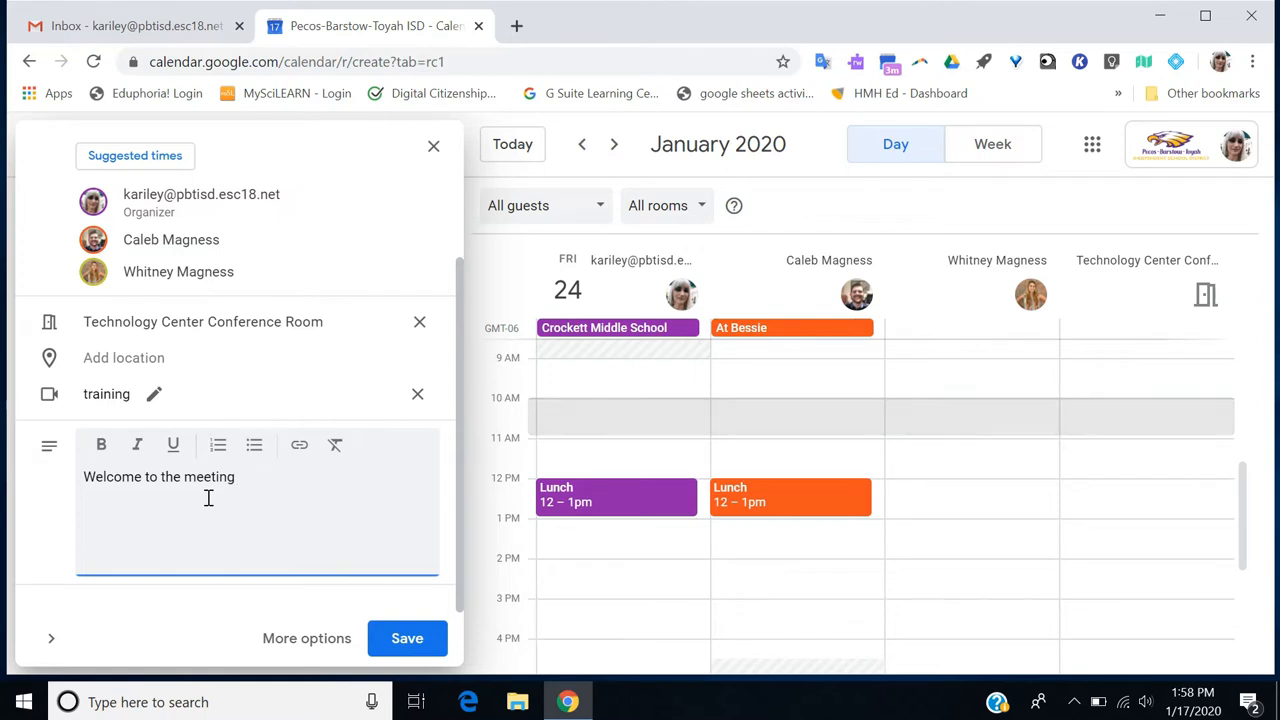
type("please")
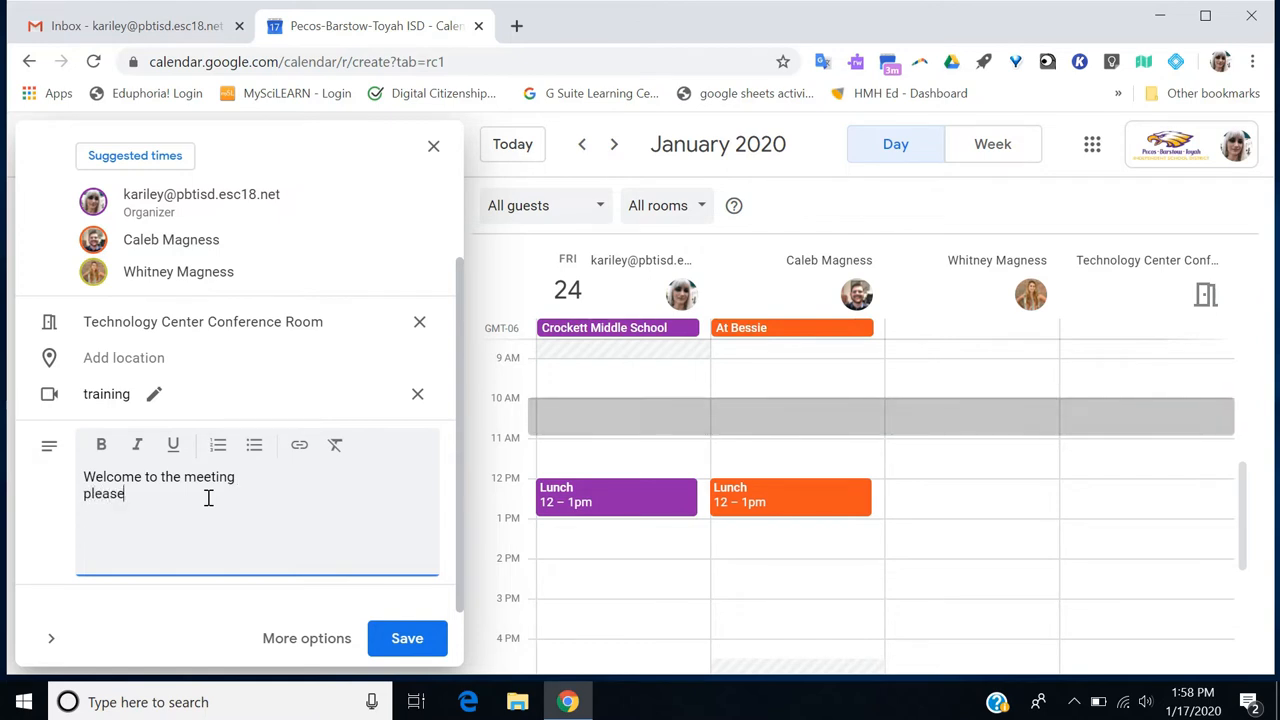
type(" bring a chromebbok ")
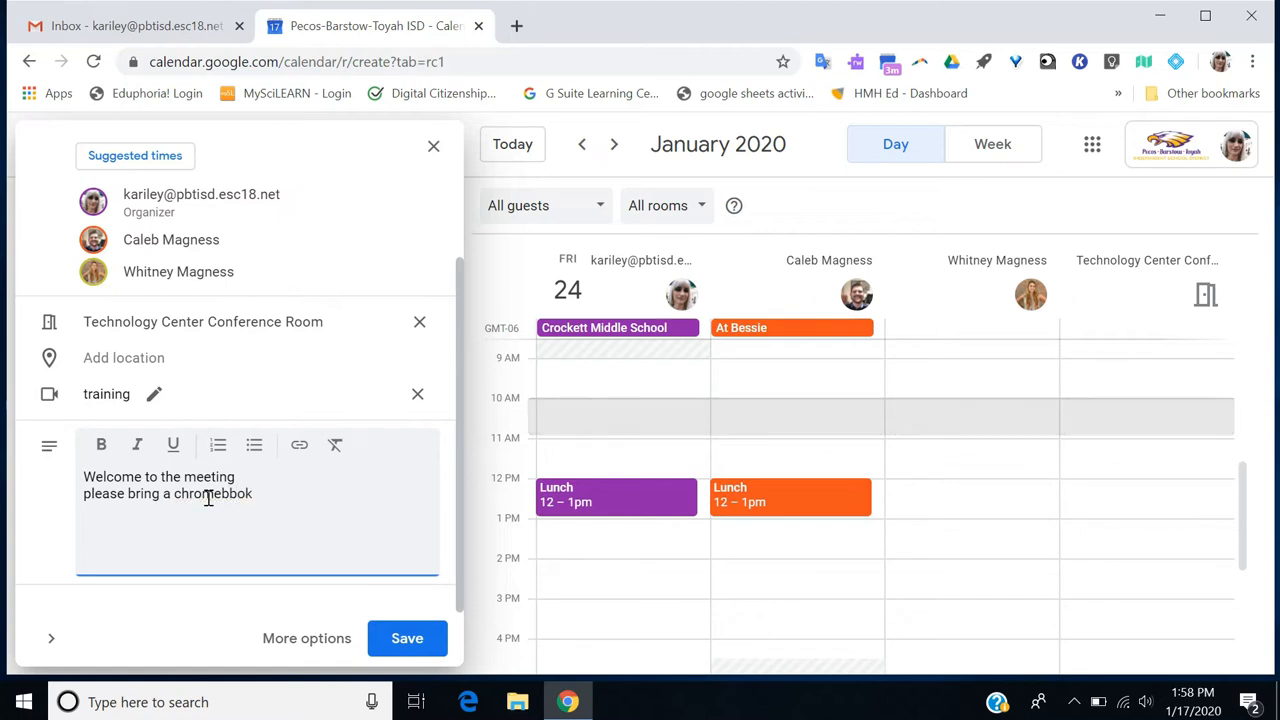
type("oo")
Open the event's full options and attach the recent Drive document "Copy of 01/10..." to the description
scroll(318, 508, "up", 1)
scroll(318, 508, "up", 1)
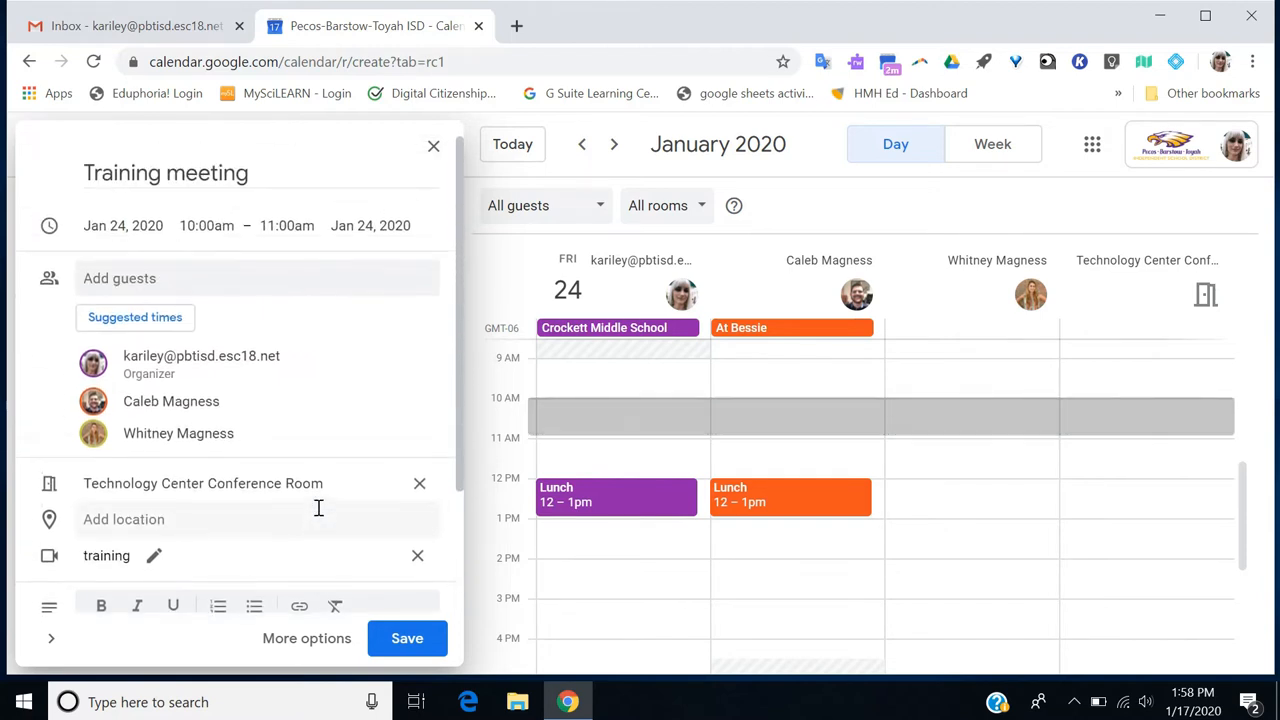
left_click(301, 644)
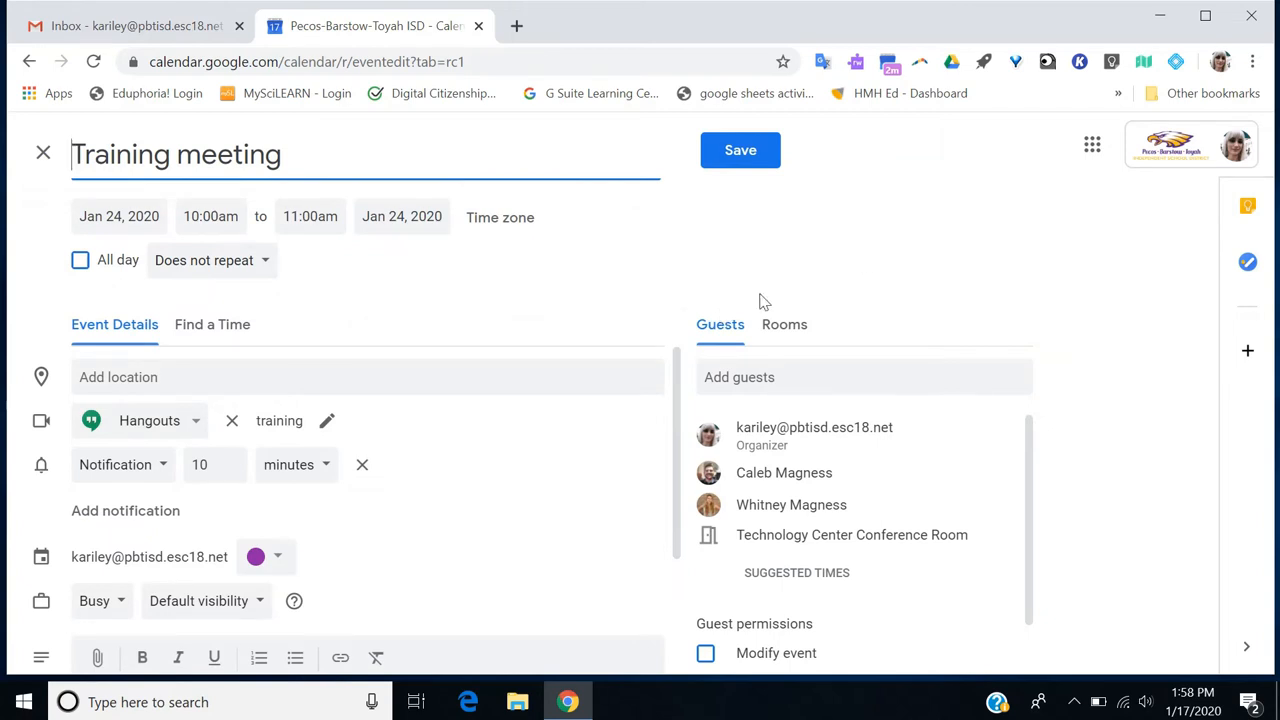
scroll(552, 468, "down", 2)
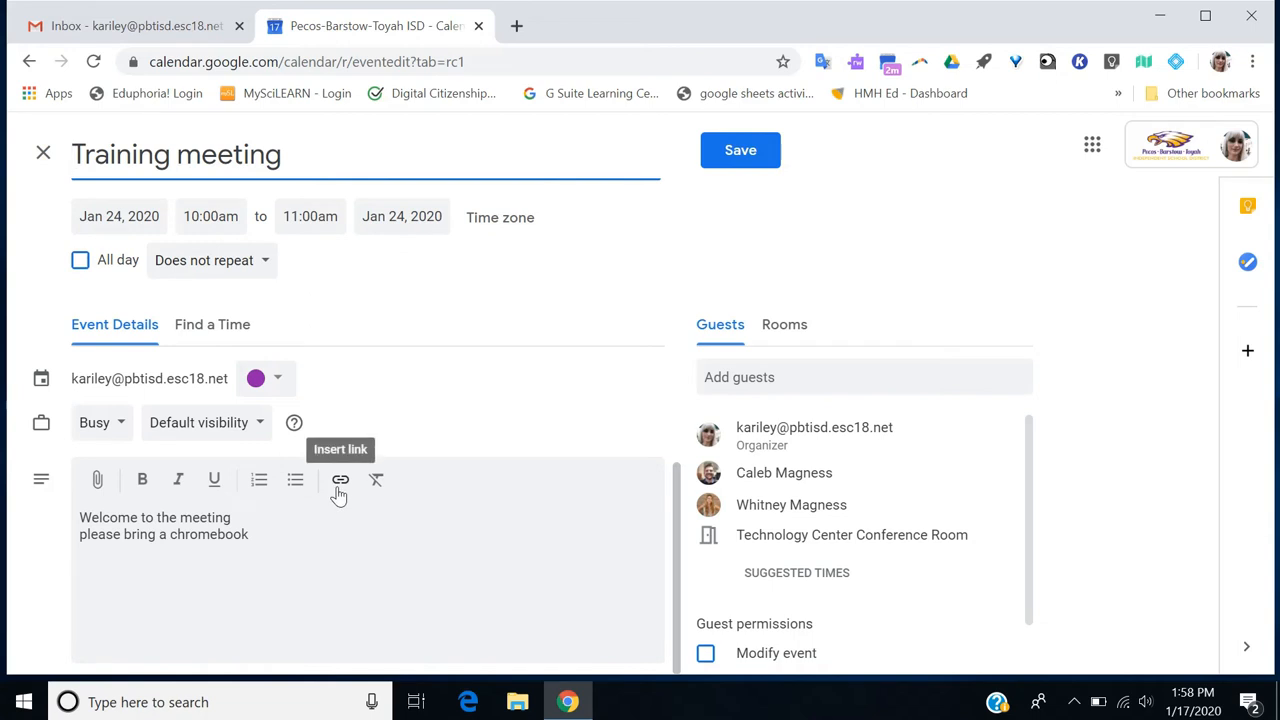
left_click(98, 483)
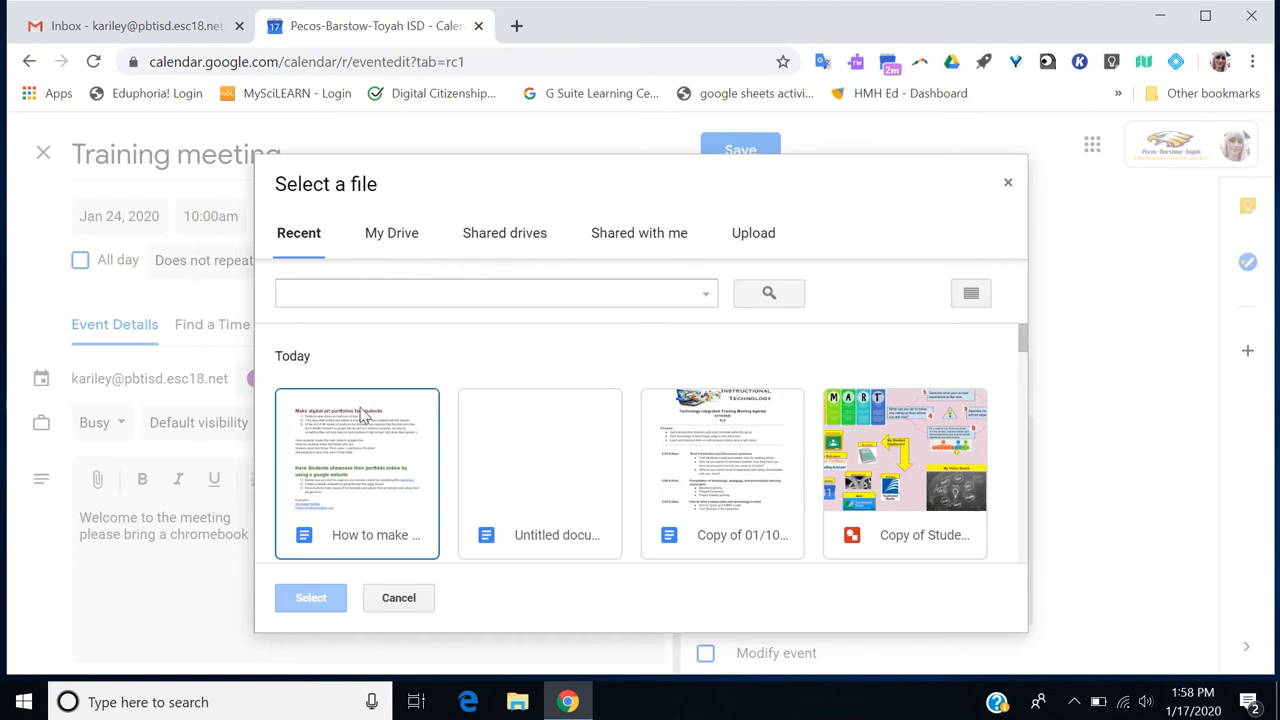
double_click(730, 525)
scroll(414, 548, "up", 1)
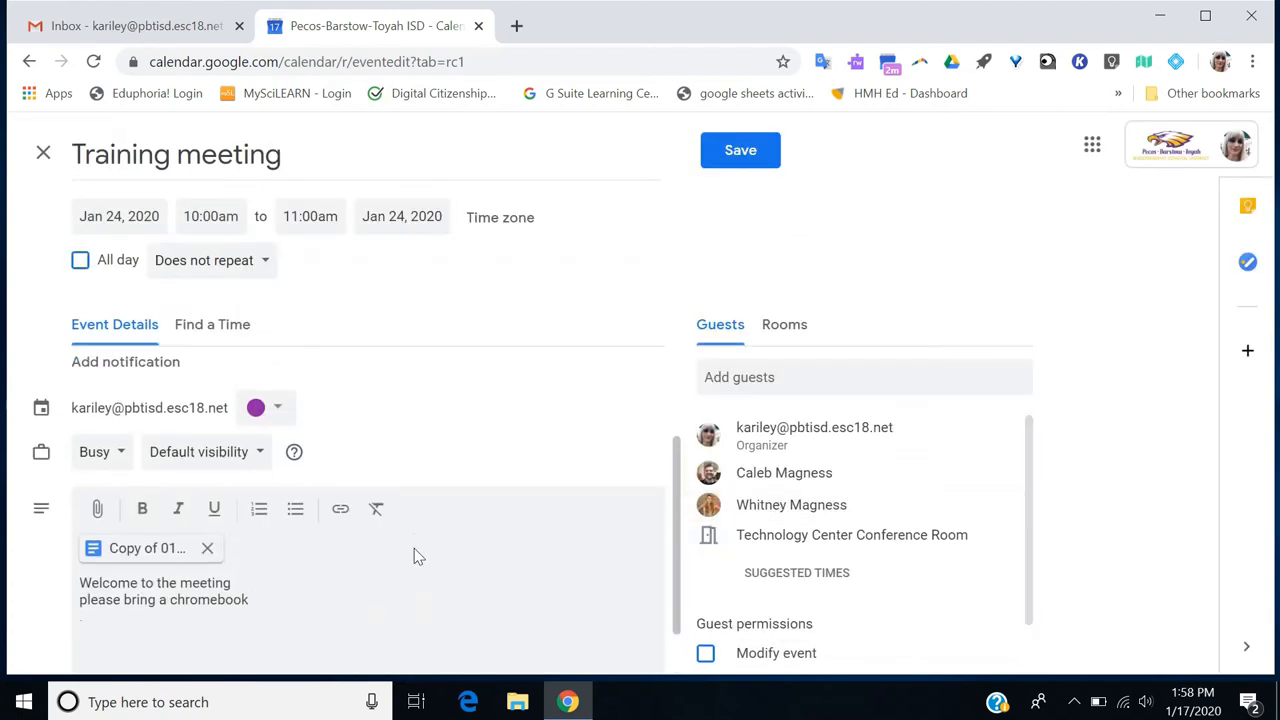
scroll(414, 548, "down", 1)
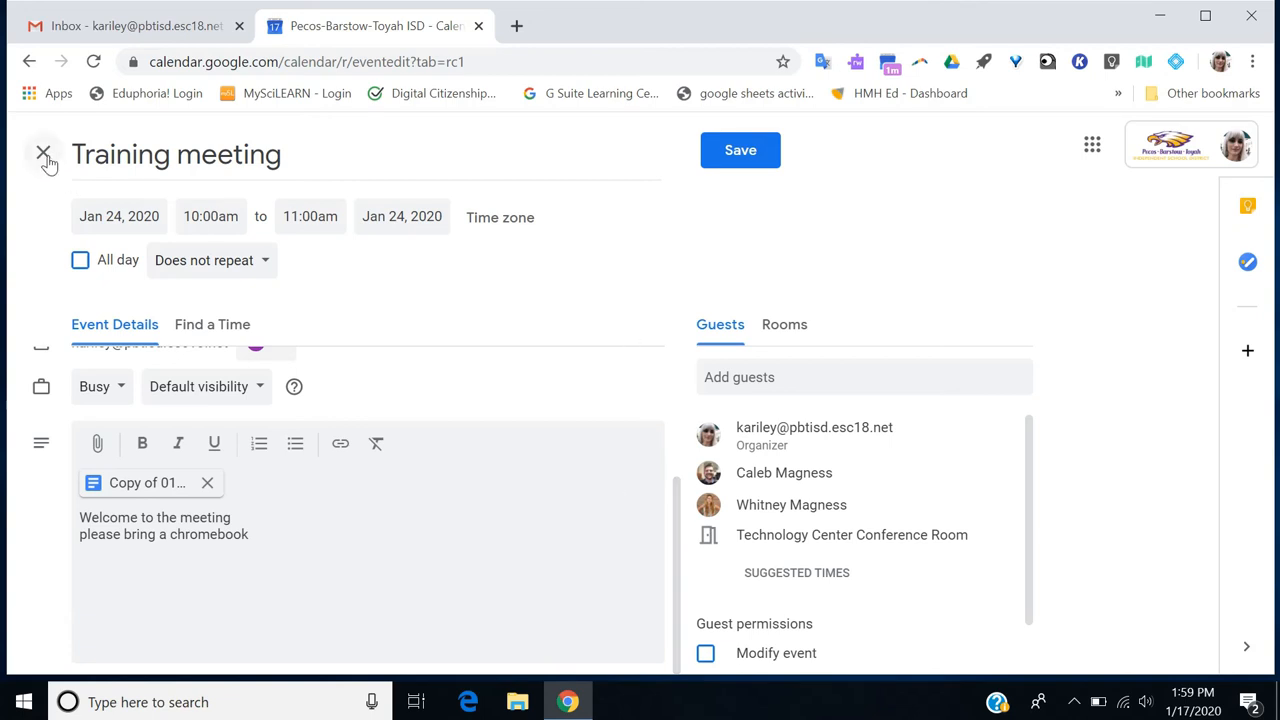
Try to save the event, dismissing the choice of sending invitation emails to guests
left_click(732, 161)
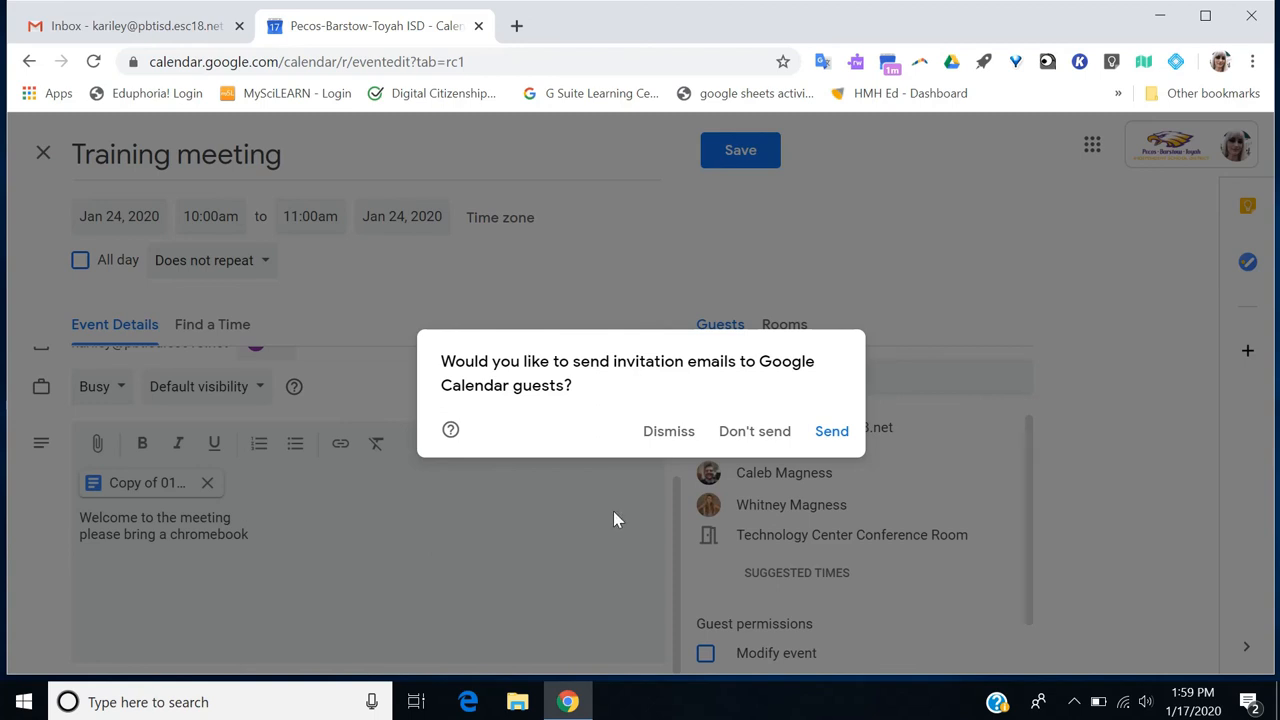
left_click(666, 436)
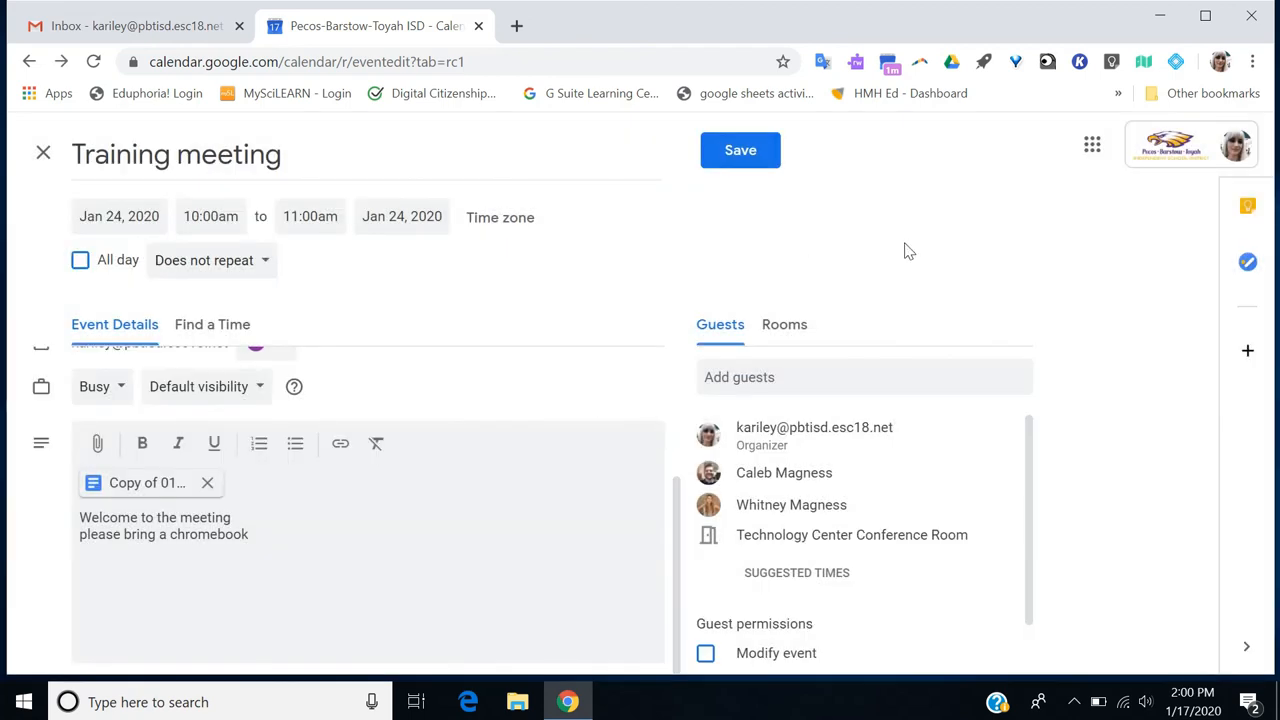